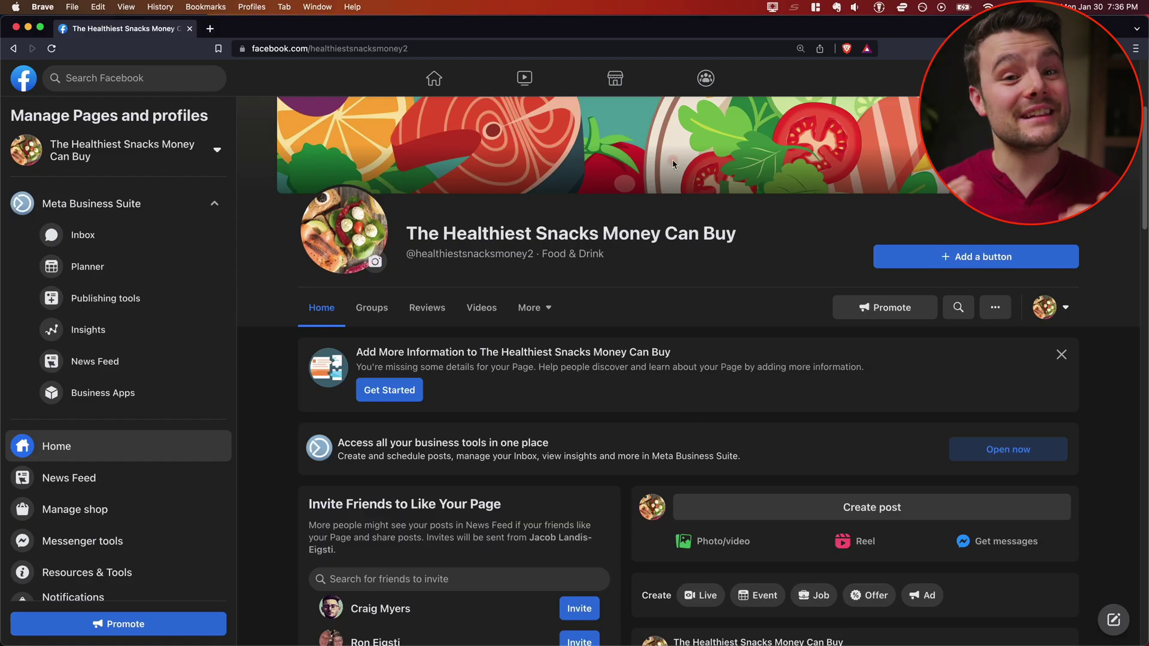
pyautogui.scroll(-3, 674, 261)
pyautogui.scroll(-3, 674, 261)
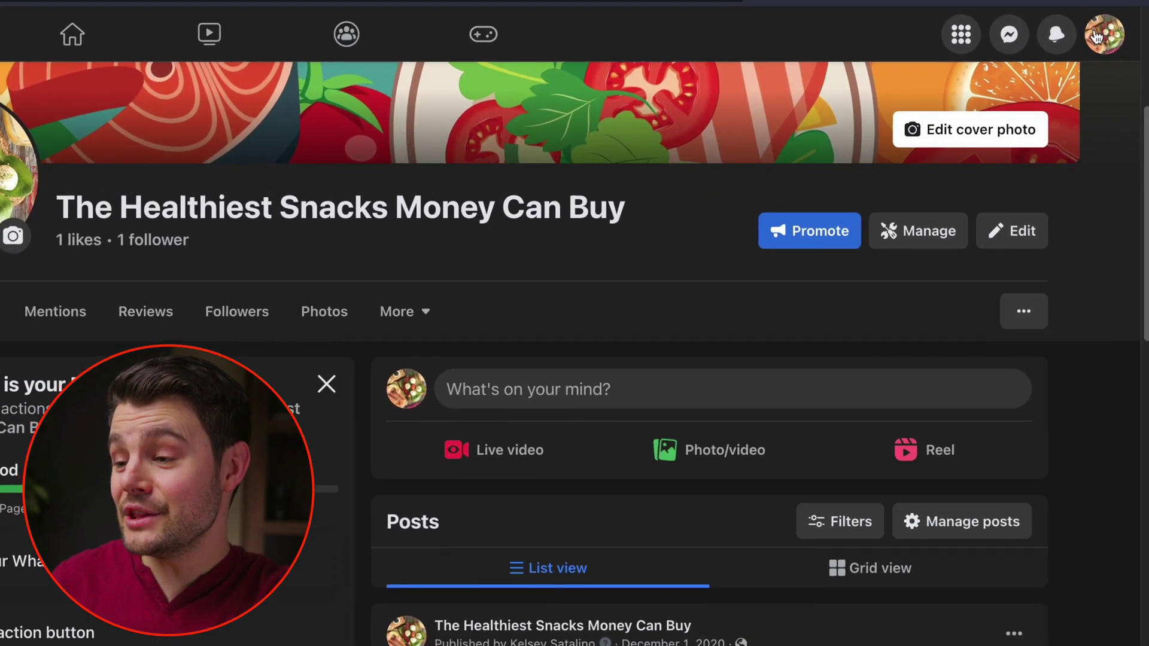
# From the page's extra options list, choose to switch the page back to classic Pages
pyautogui.click(1109, 51)
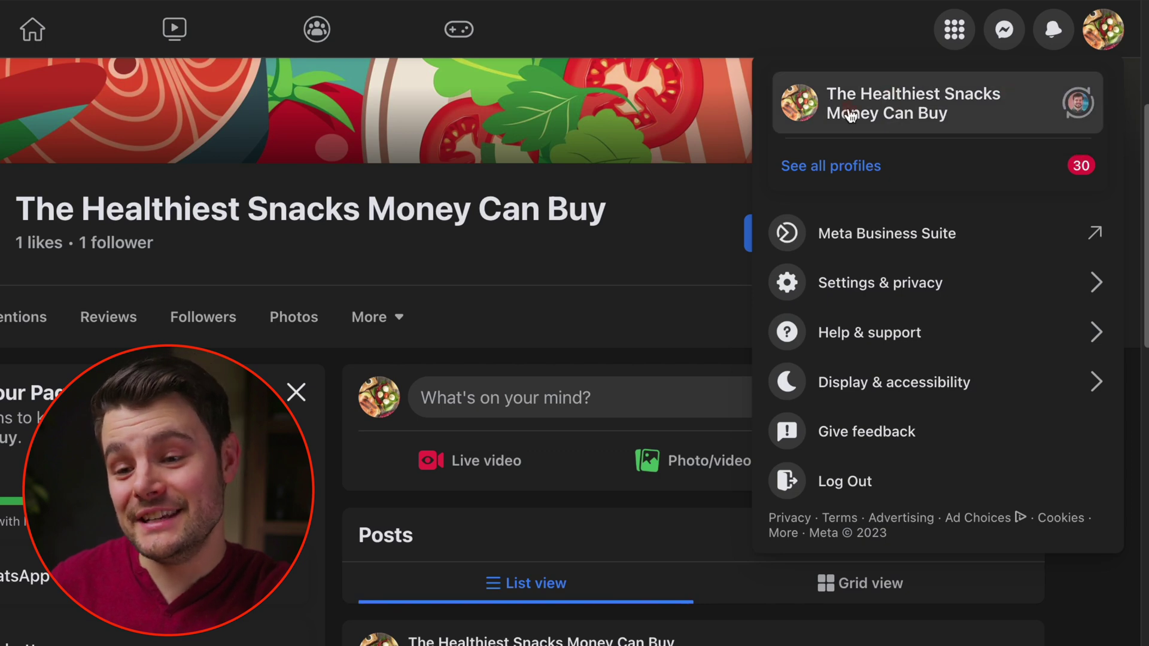
pyautogui.click(718, 177)
pyautogui.scroll(-2, 683, 135)
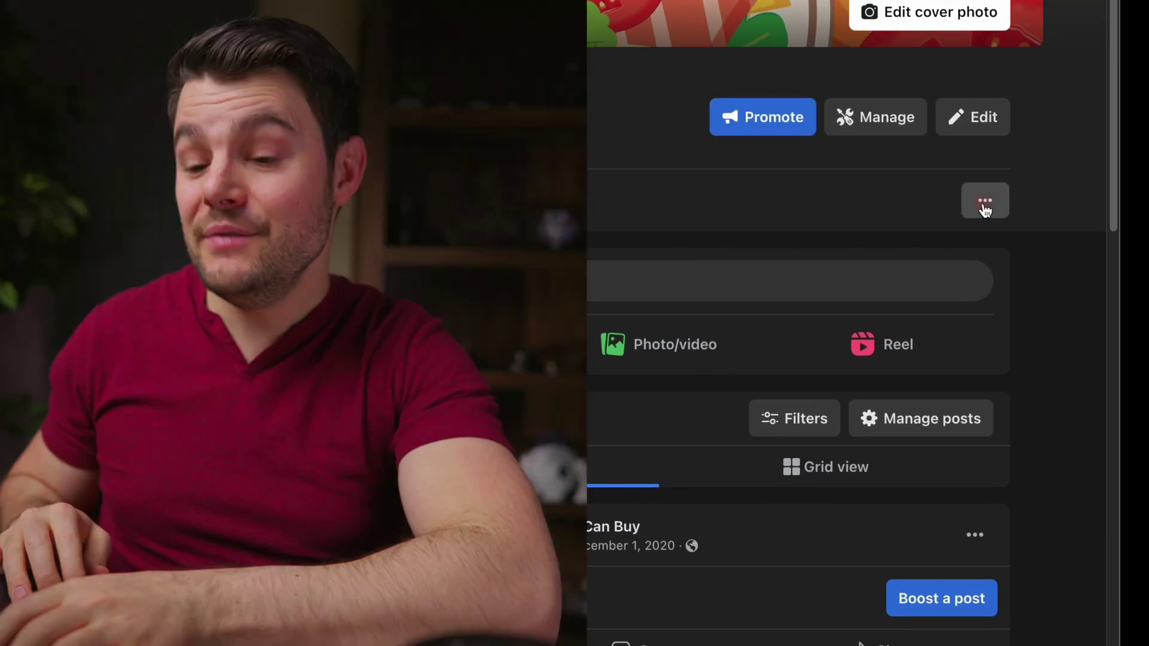
pyautogui.click(985, 205)
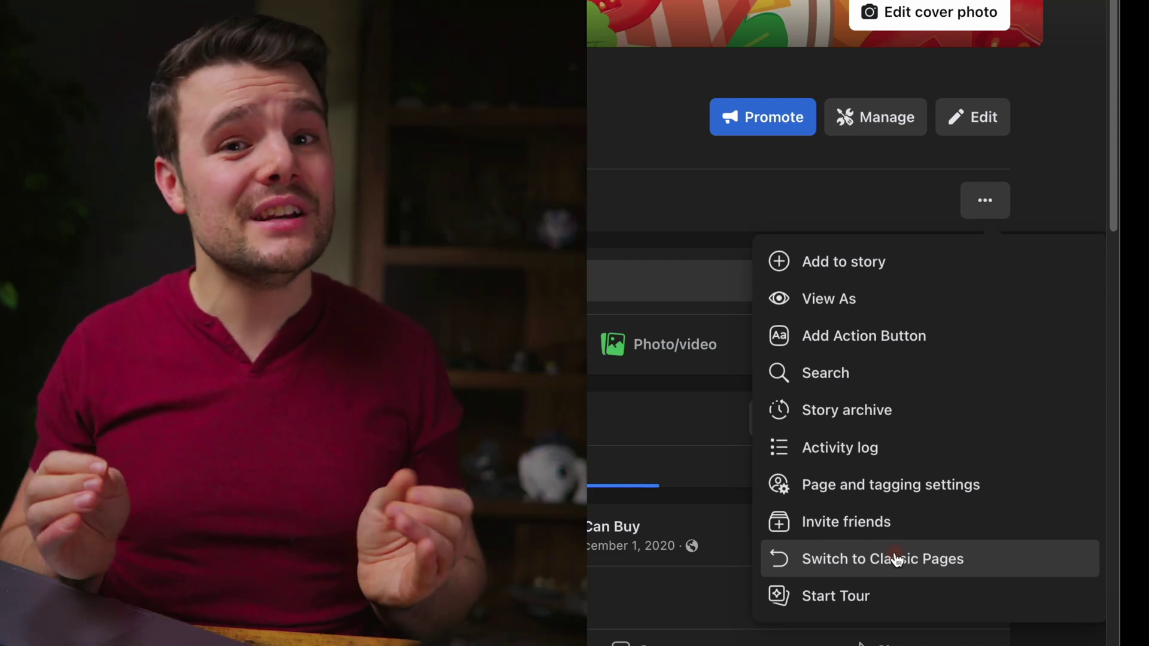
pyautogui.click(896, 560)
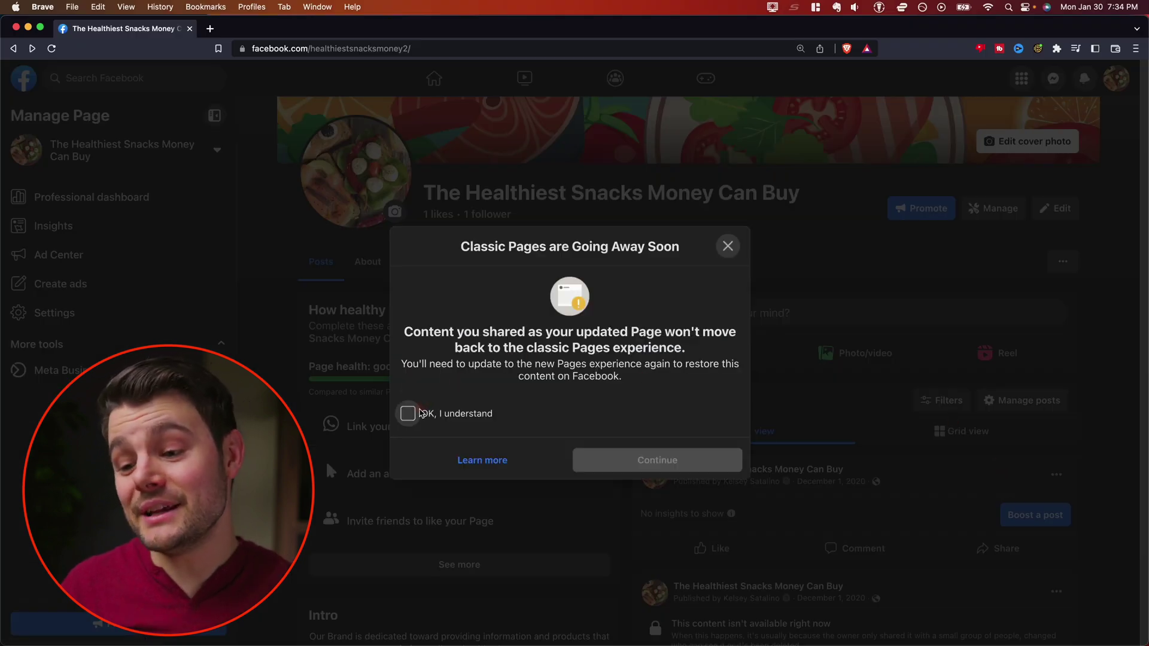
# Tick 'OK, I understand' that shared content won't move back, then continue
pyautogui.click(409, 414)
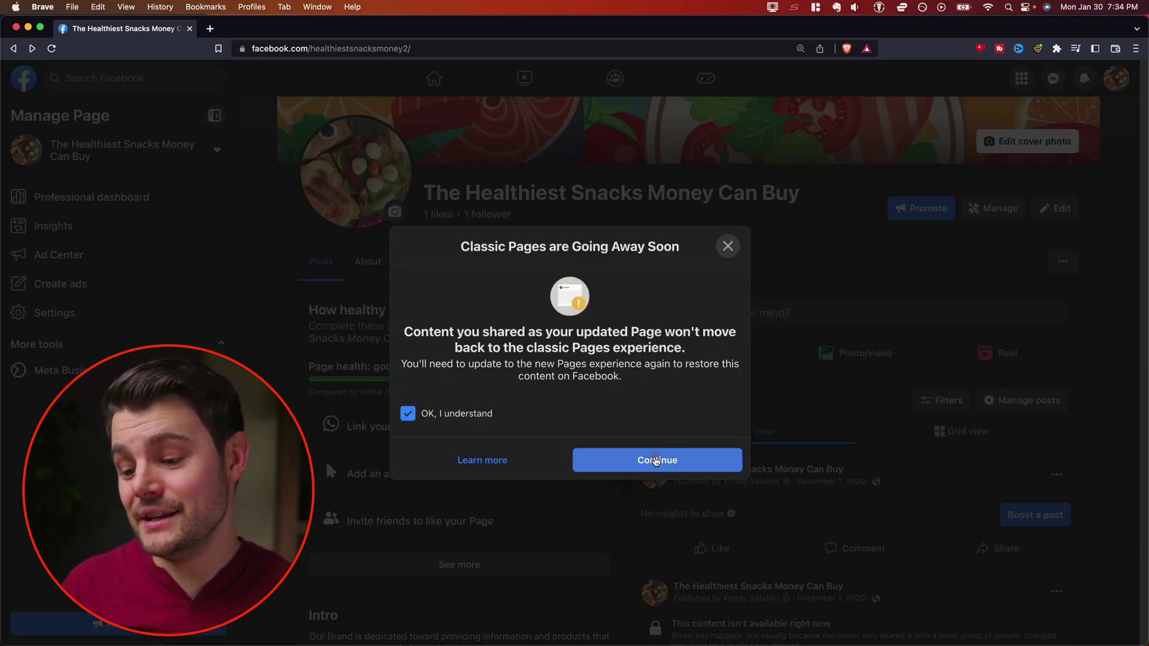
pyautogui.click(658, 460)
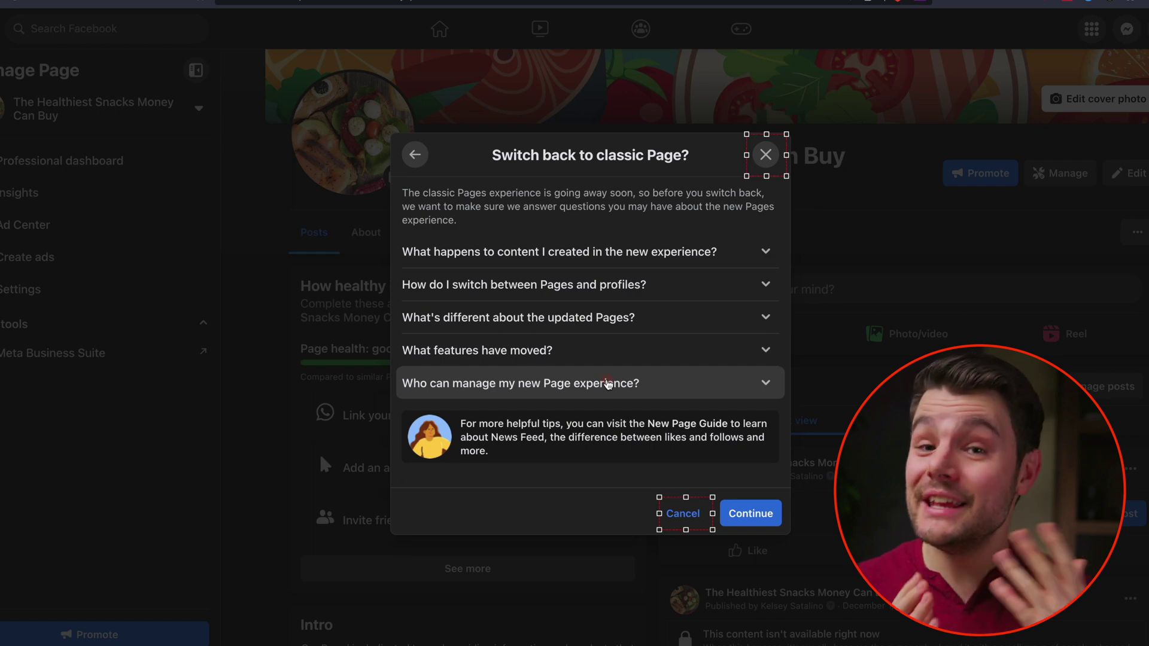
# Confirm the classic Pages switch and enter The Healthiest Snacks Money Can Buy profile
pyautogui.click(750, 514)
pyautogui.scroll(-2, 669, 361)
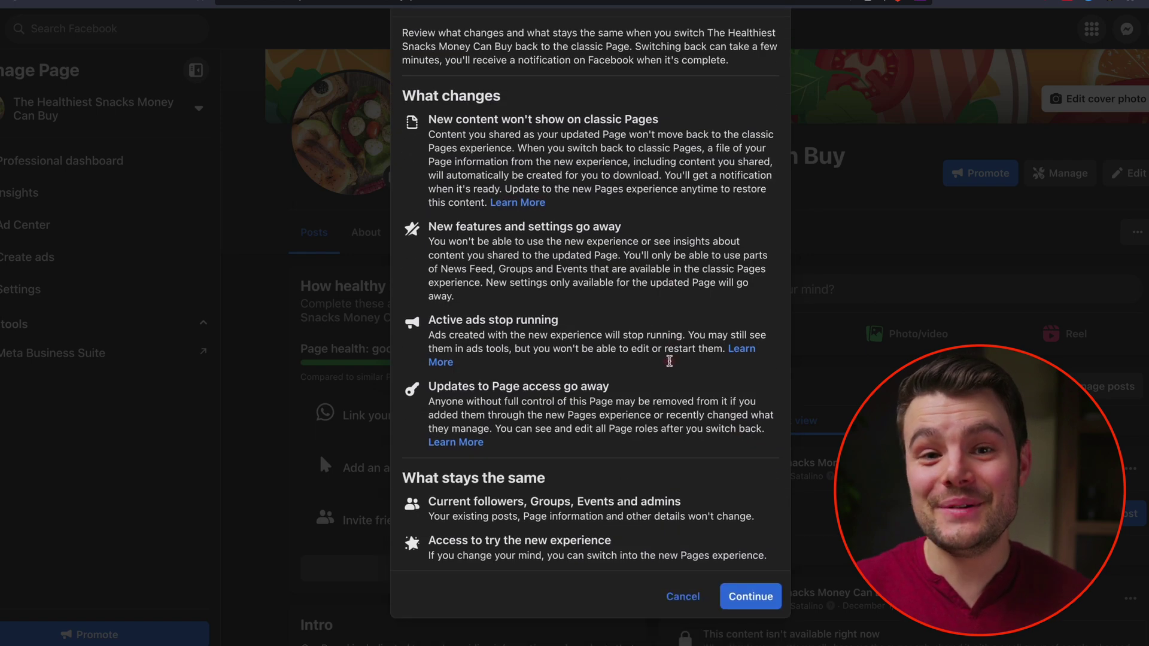
pyautogui.click(761, 604)
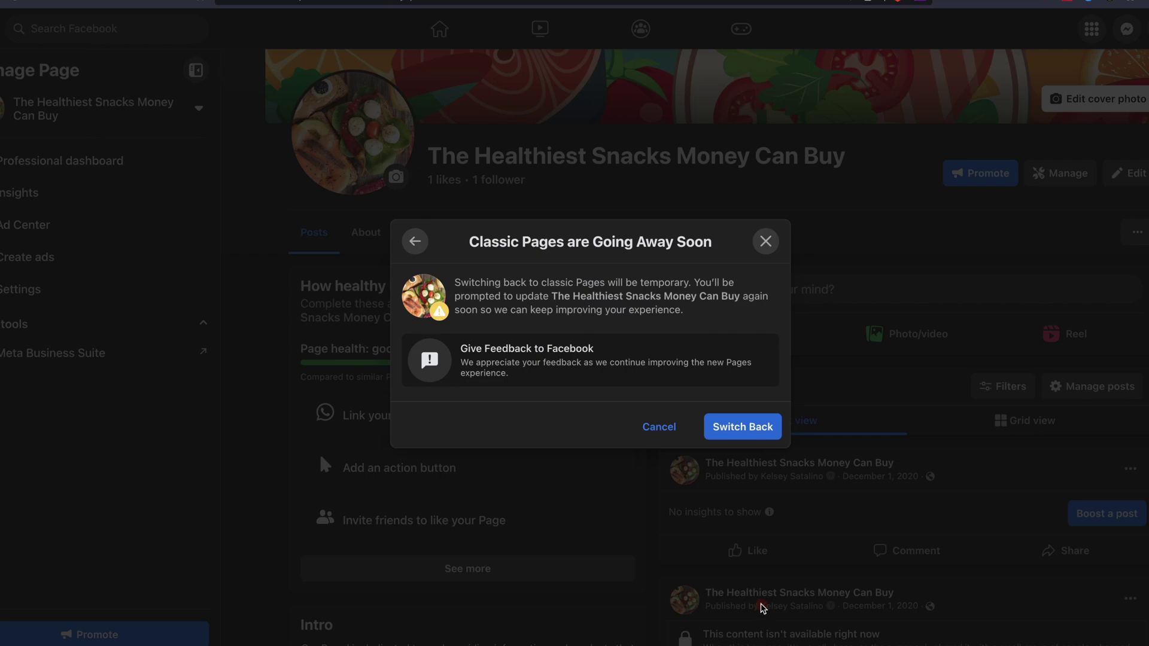
pyautogui.click(742, 428)
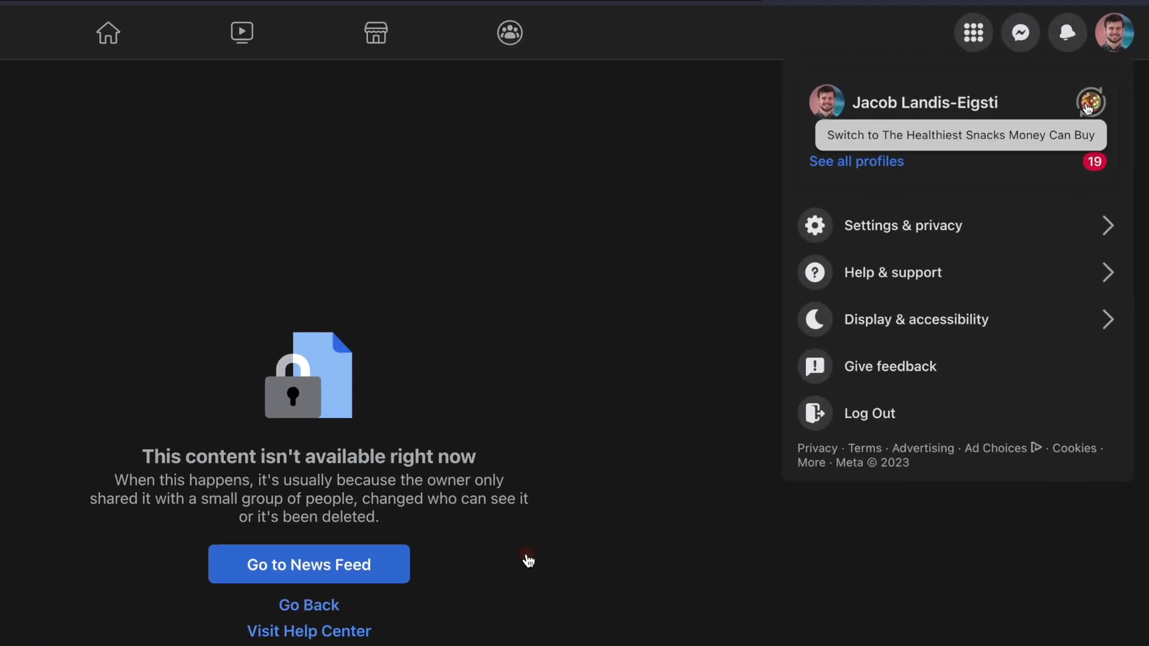
pyautogui.click(1091, 102)
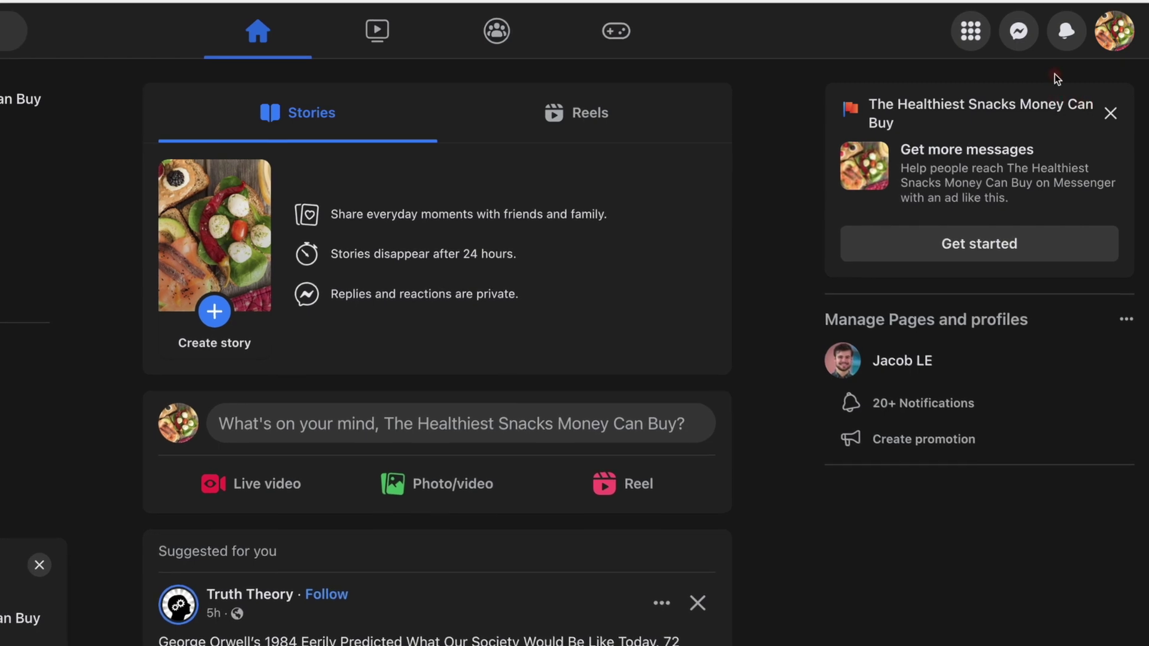
pyautogui.click(1114, 31)
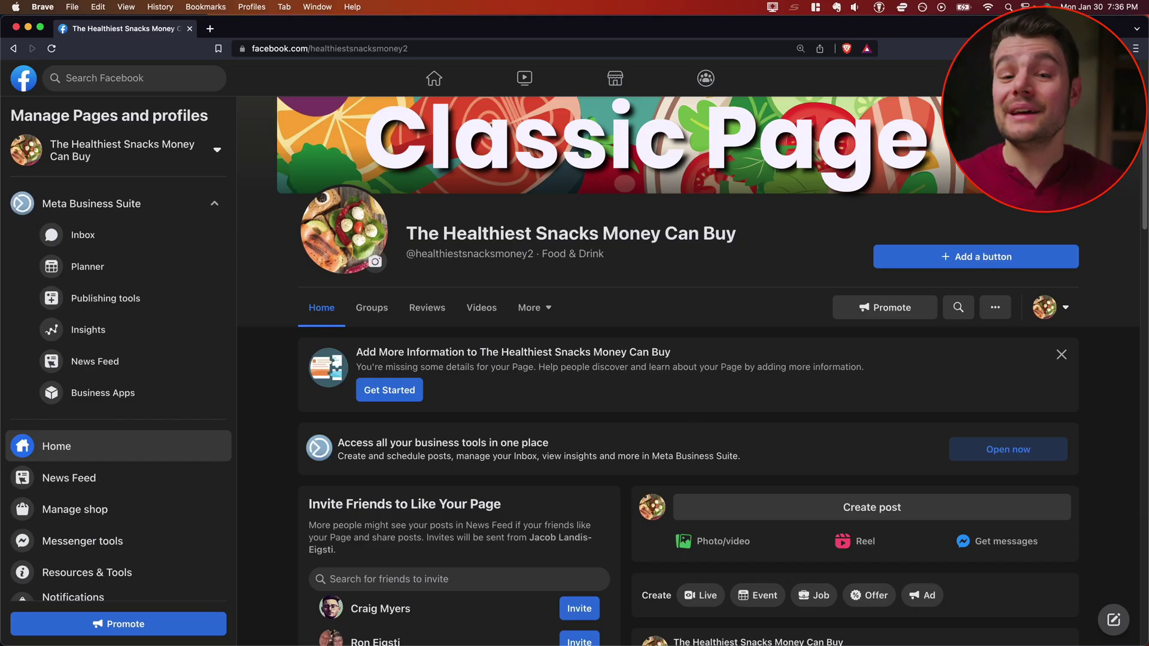
pyautogui.scroll(-5, 692, 430)
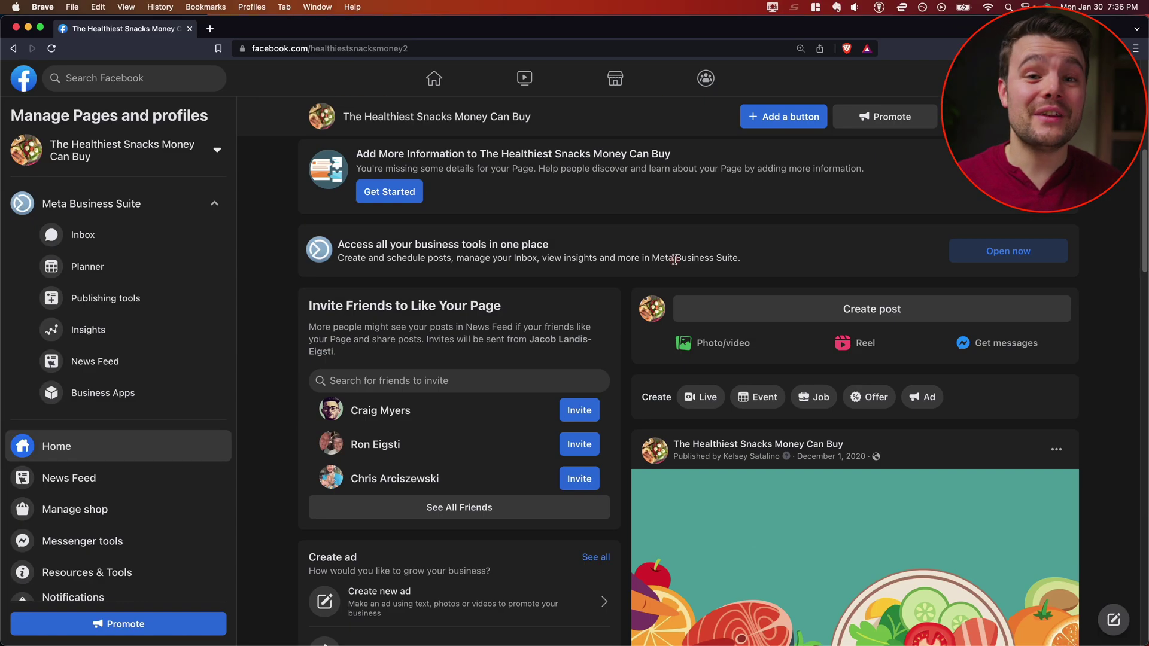
pyautogui.scroll(-8, 675, 260)
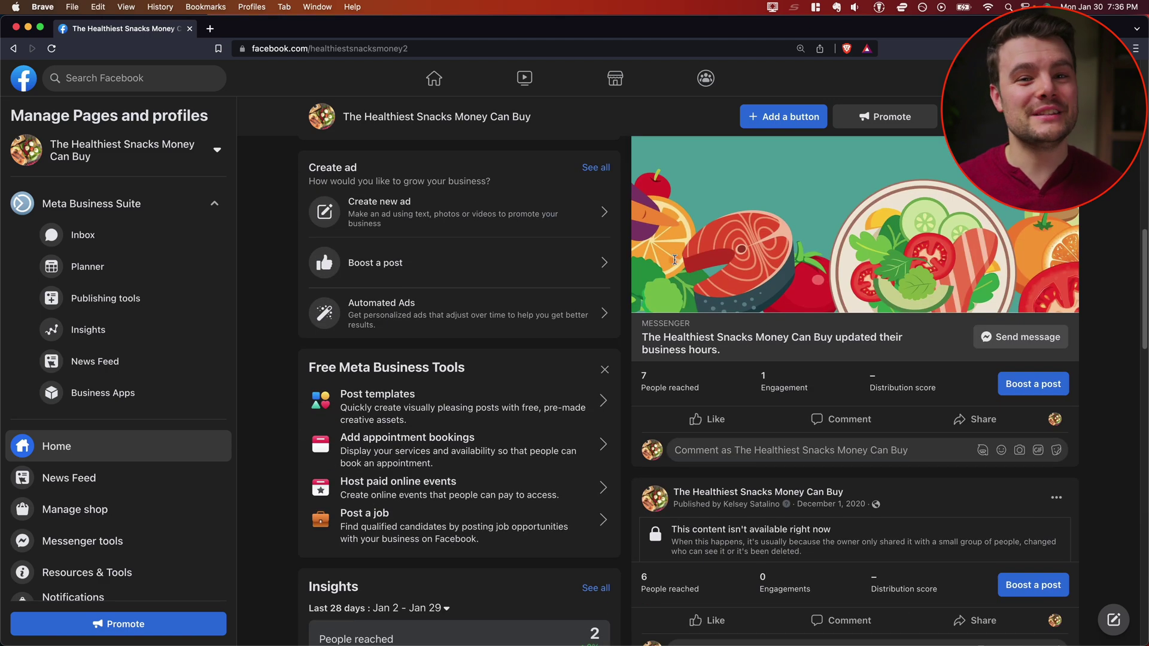